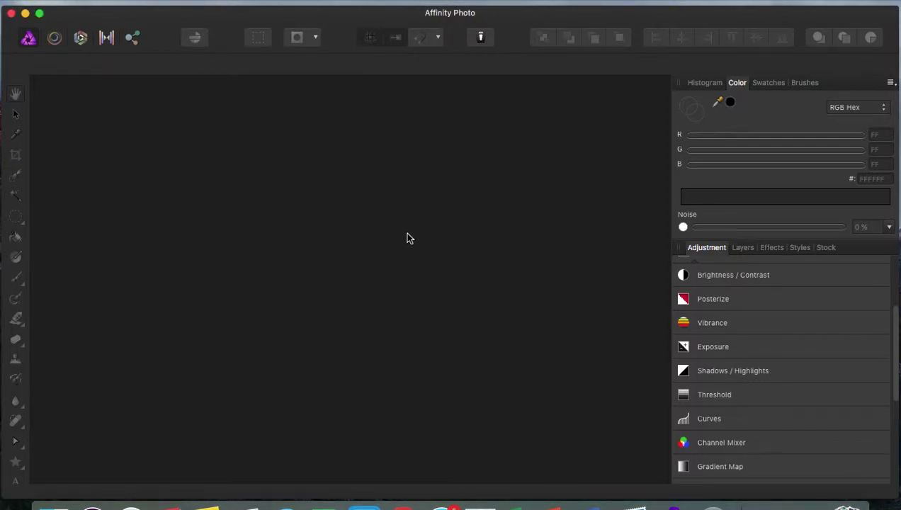
Step: Create a new 6000 × 3999 px white document with the default New Document settings
click(128, 1)
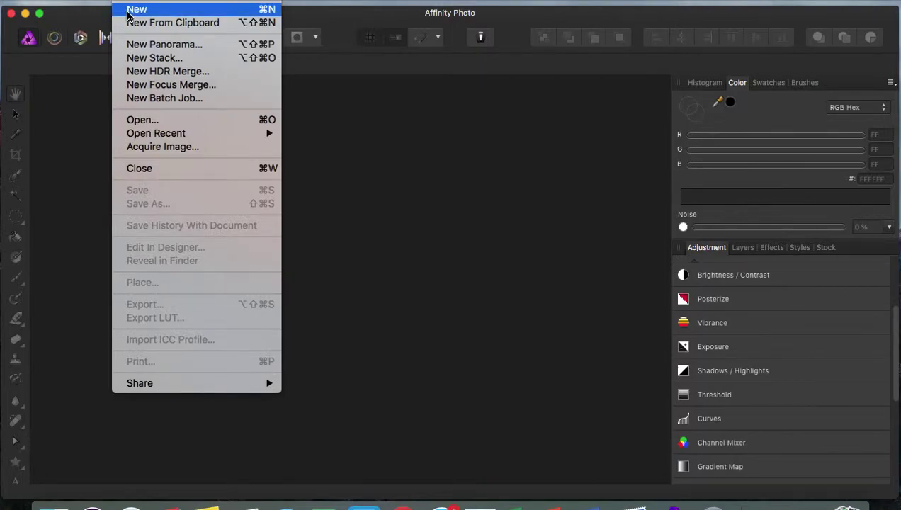
click(129, 9)
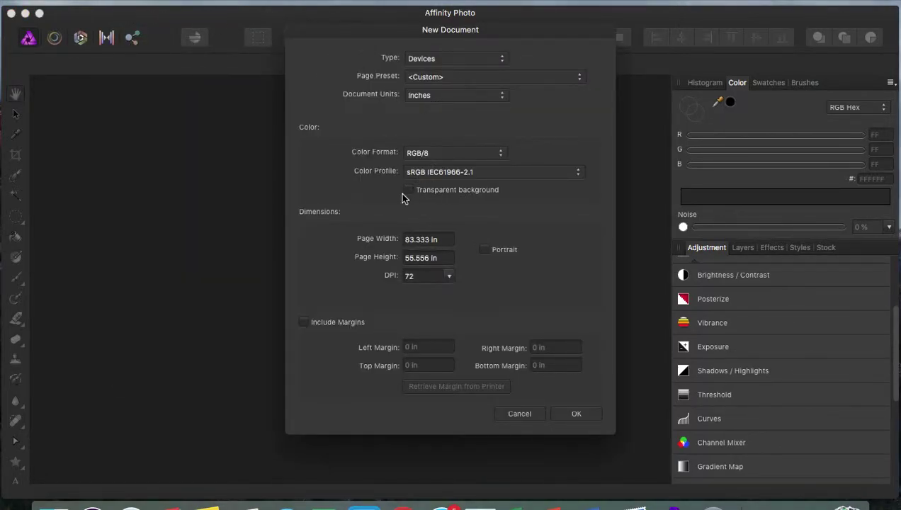
click(575, 415)
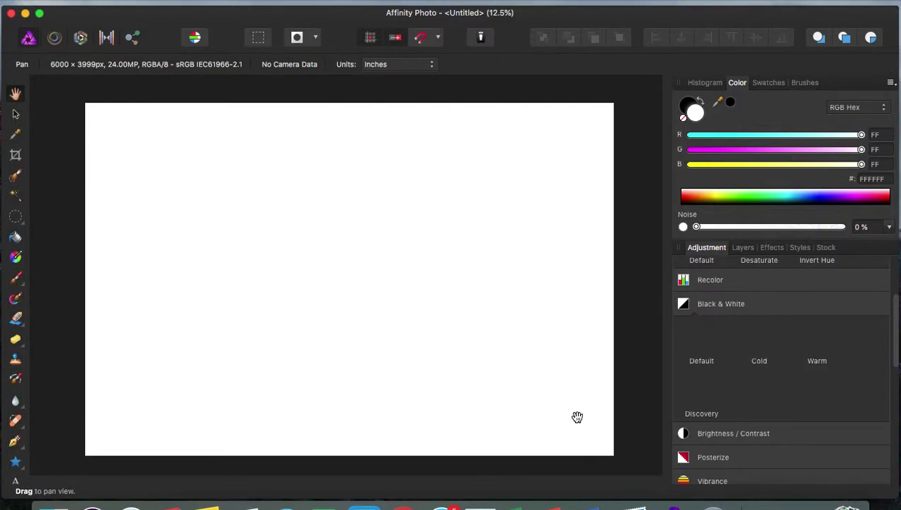
Step: Show the Layers panel and place an Arial text object with the Artistic Text Tool
click(743, 250)
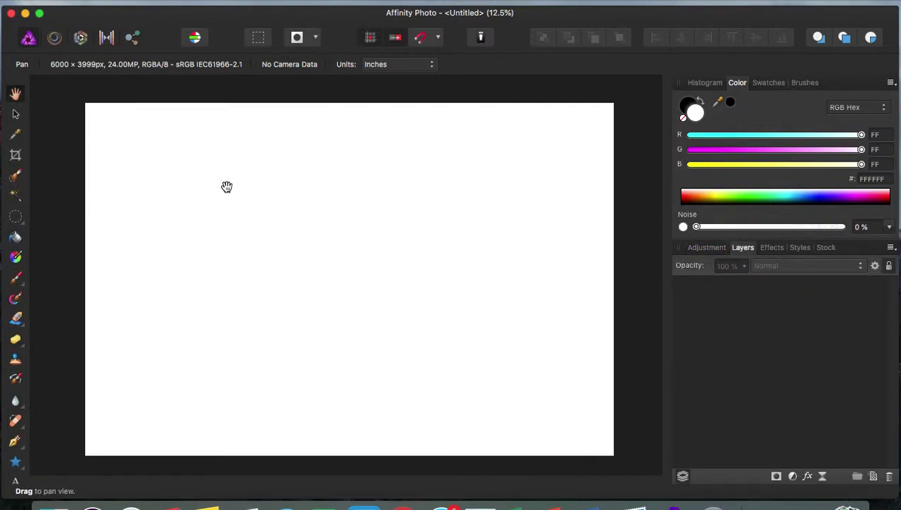
click(14, 481)
click(207, 65)
drag(345, 132, 301, 142)
click(395, 459)
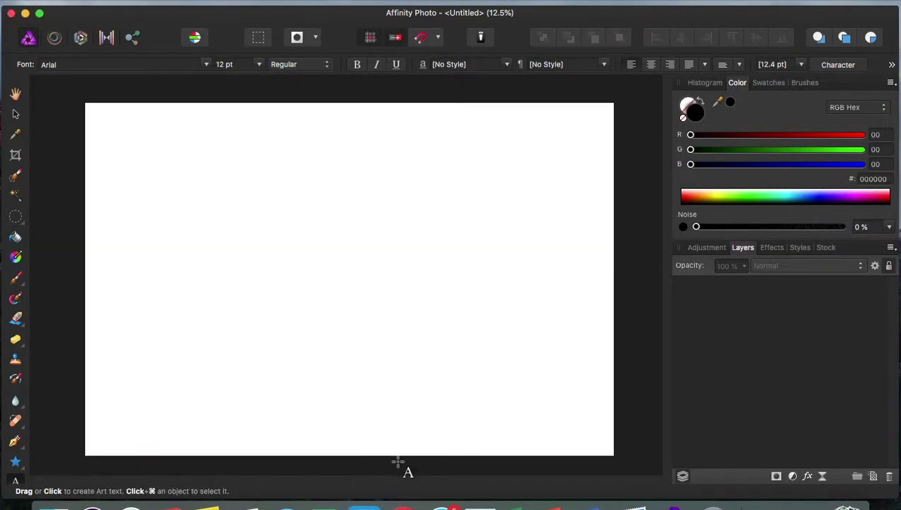
click(105, 459)
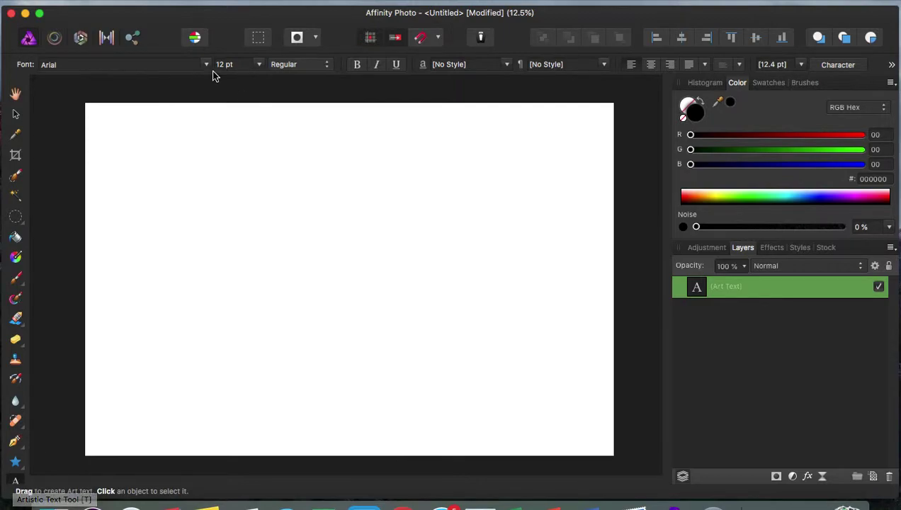
Step: Set the text size to 144 pt and start a new text object in the upper-left canvas
click(257, 64)
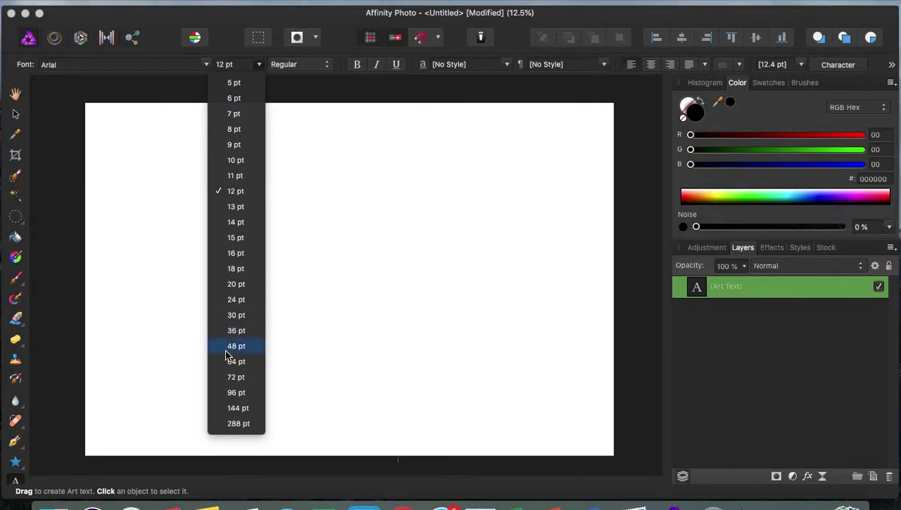
click(235, 406)
key(Escape)
key(h)
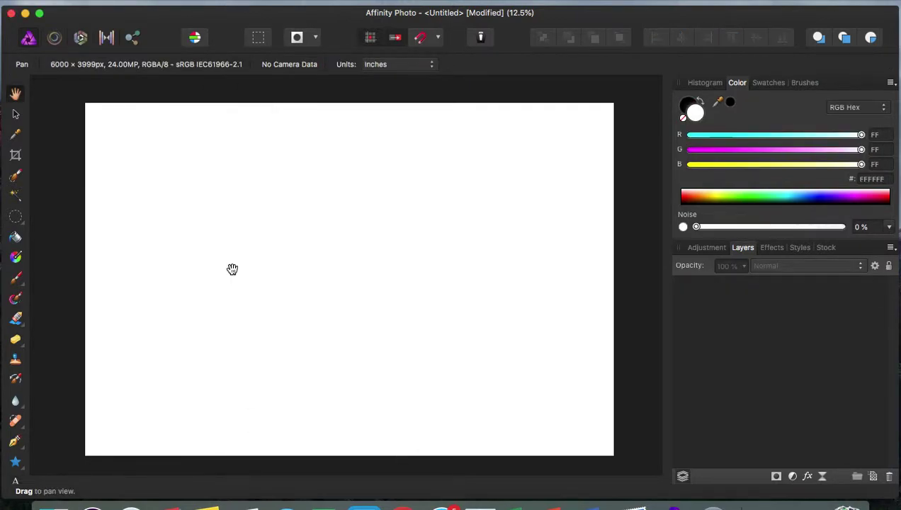
click(15, 482)
click(218, 197)
Step: Type 'Hillo friends' on the canvas and select the text
text(Hi)
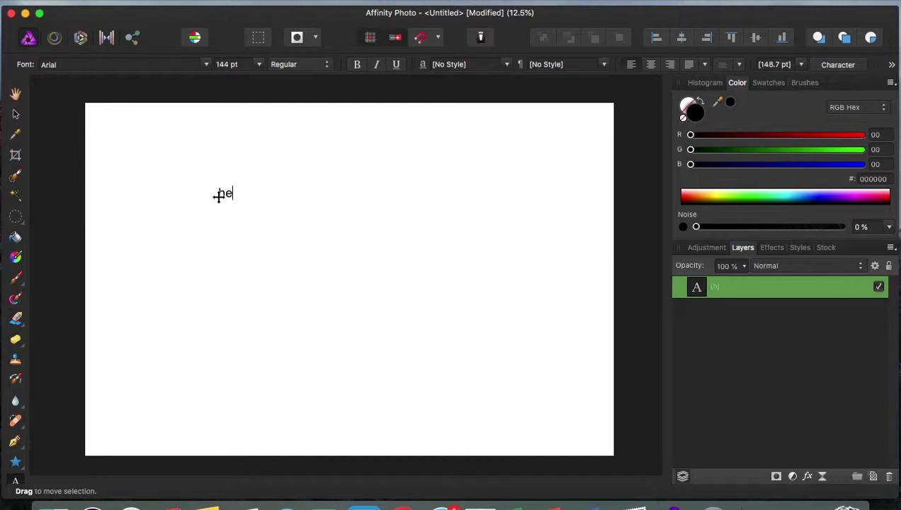
text(llo friends)
key(Escape)
drag(285, 197, 187, 195)
Step: Change the text to Gattely DEMO and enlarge it to 692.4 pt across the upper canvas
click(206, 65)
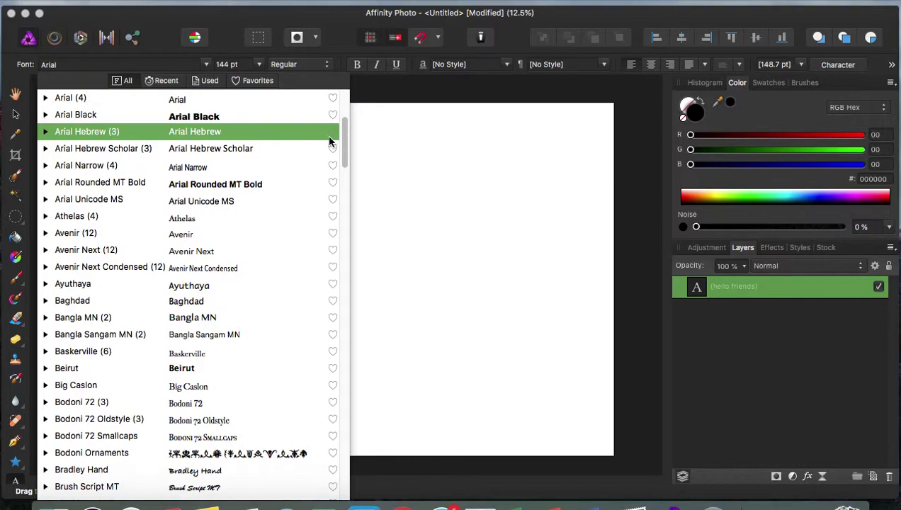
drag(345, 142, 345, 216)
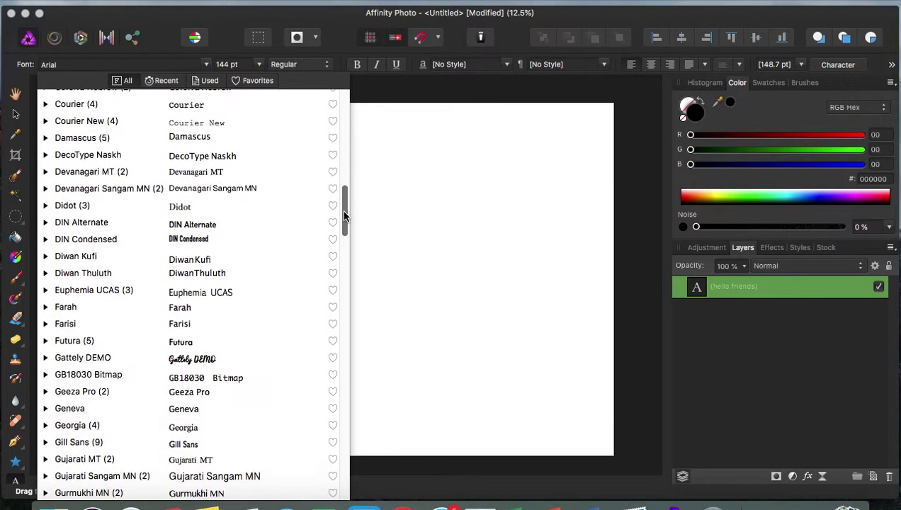
click(210, 361)
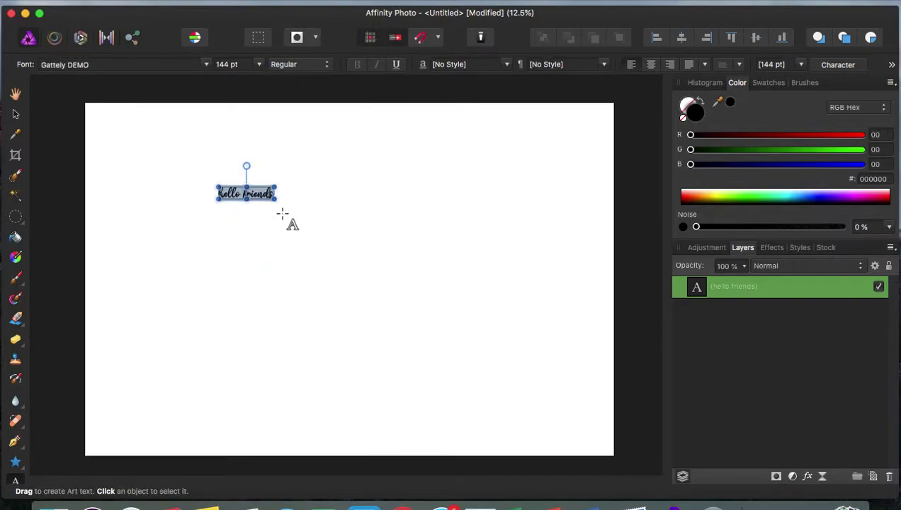
drag(275, 200, 464, 355)
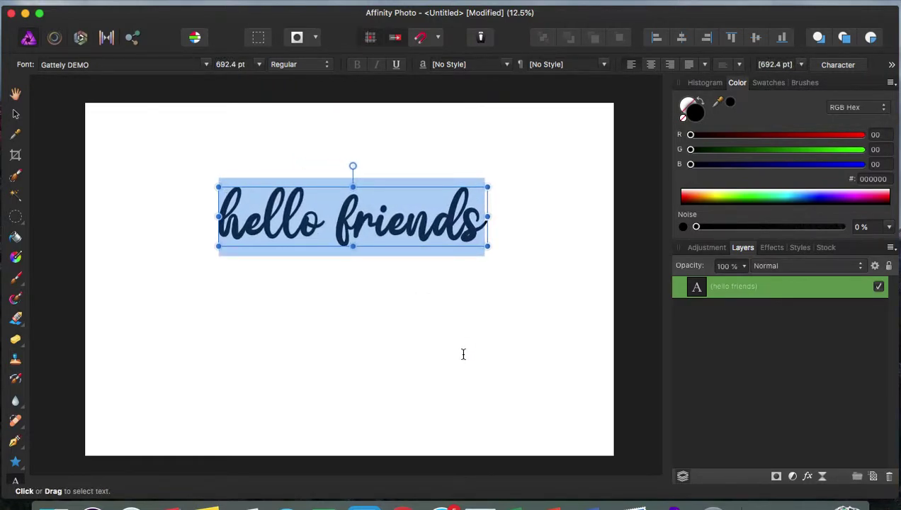
key(super+d)
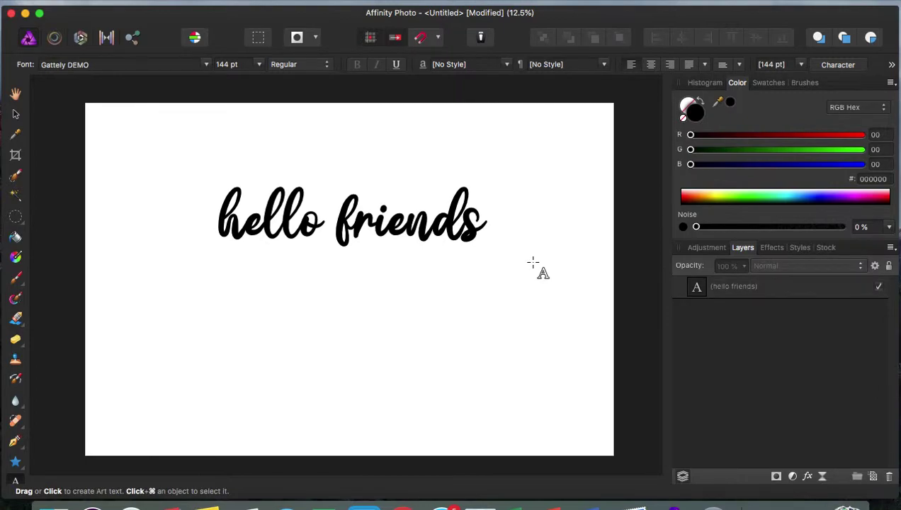
click(403, 504)
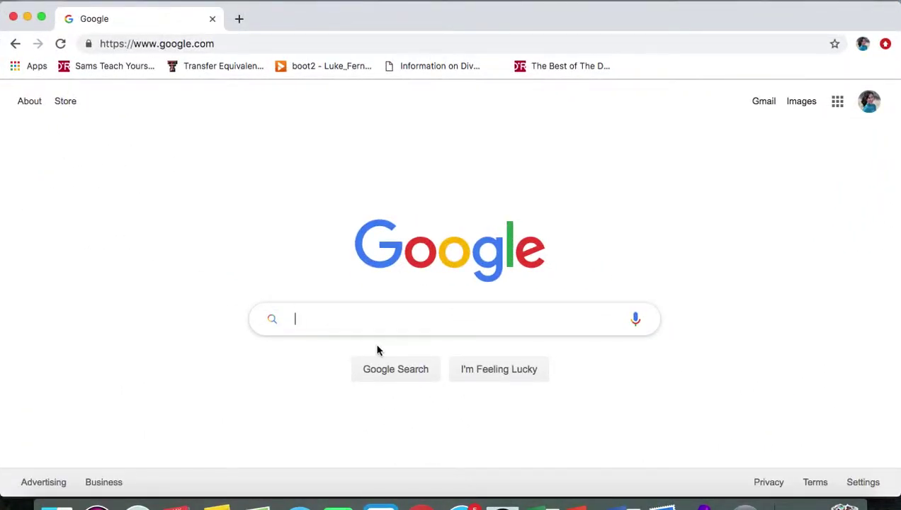
Step: Search Google for 'dafont' and open the dafont.com site from the results
text(dafont)
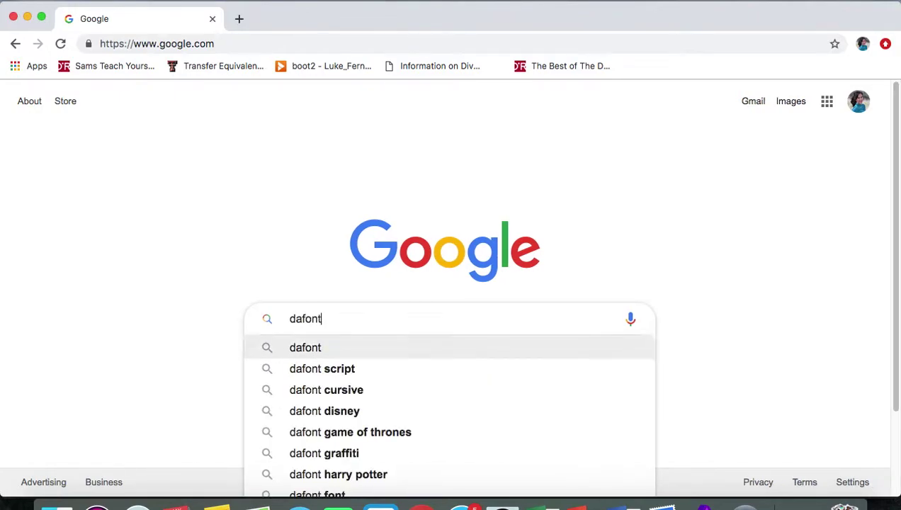
key(Return)
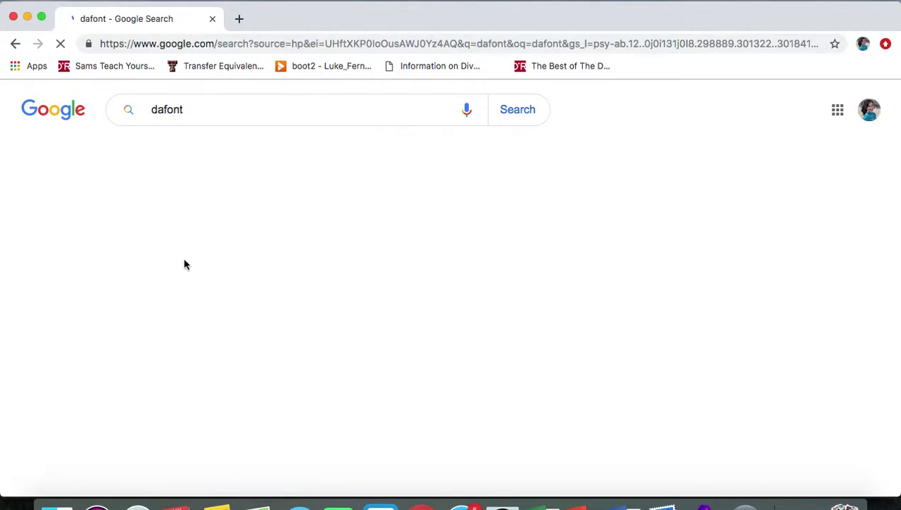
click(166, 210)
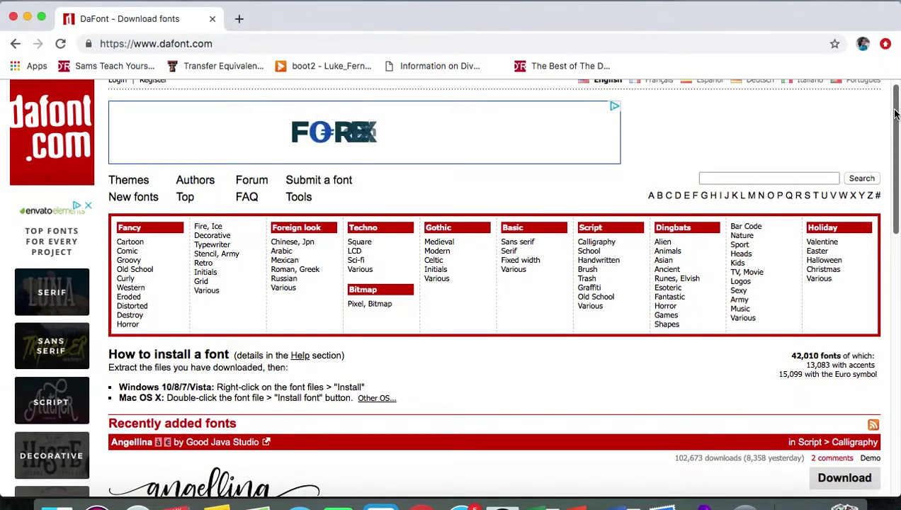
Step: Scroll the DaFont homepage and open the Angellina font page
drag(895, 109, 891, 205)
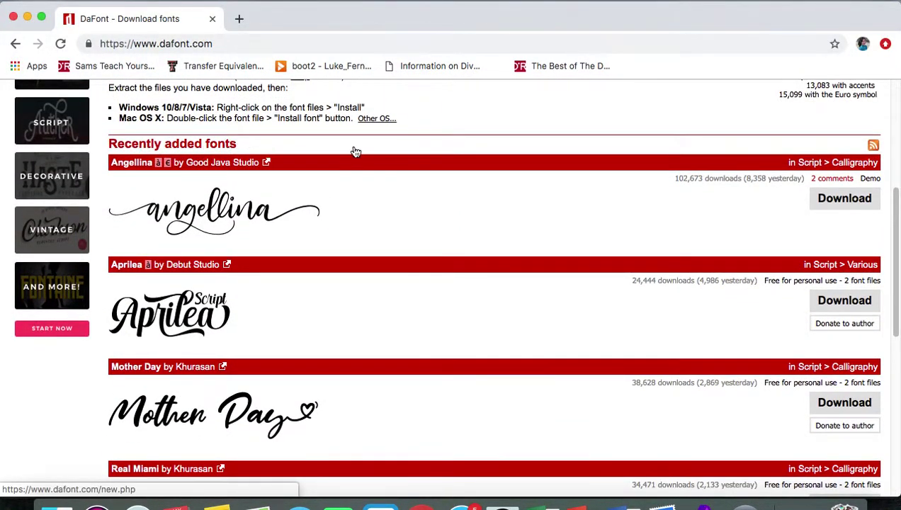
mouse_move(896, 223)
mouse_down()
mouse_move(896, 299)
mouse_move(896, 231)
mouse_up()
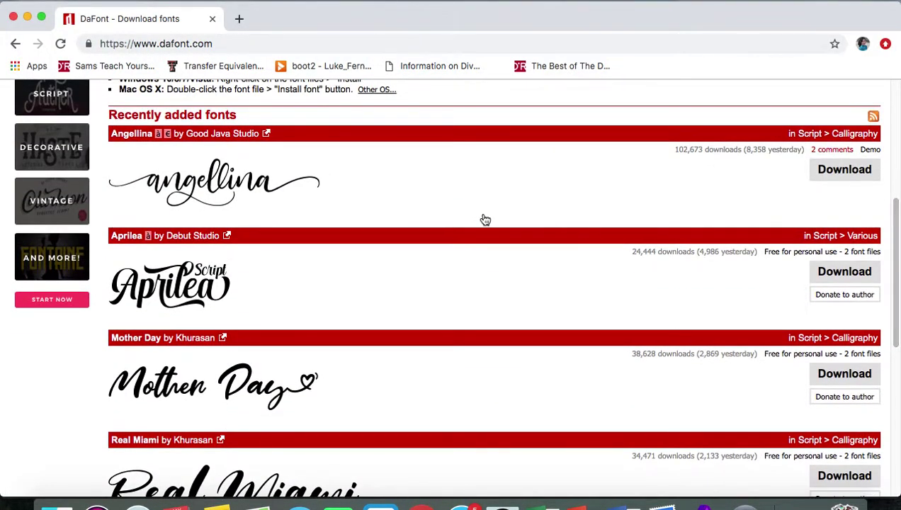
click(245, 182)
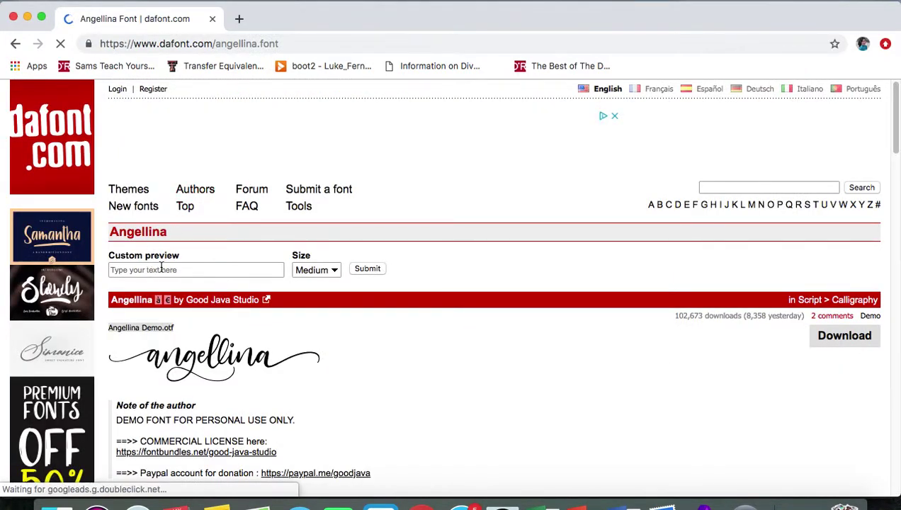
Step: Preview 'hello friends' in Angellina and download angellina.zip
click(162, 270)
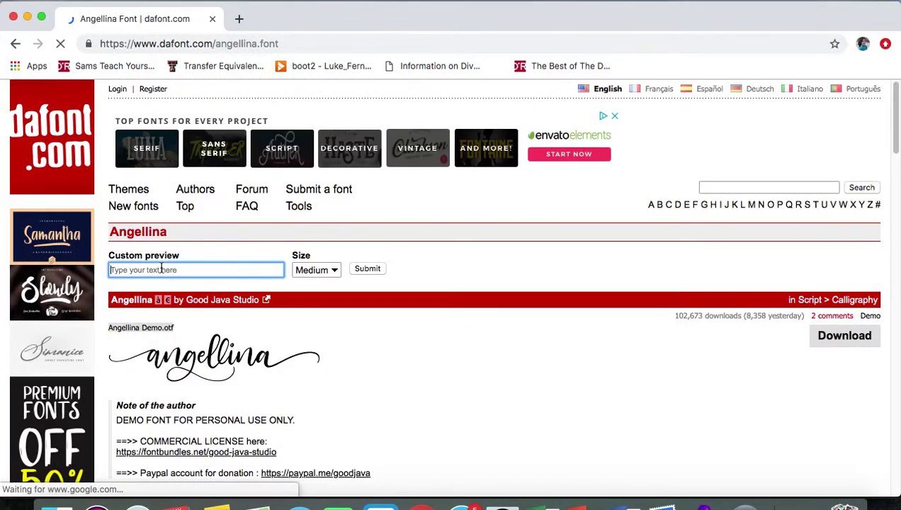
text(hello)
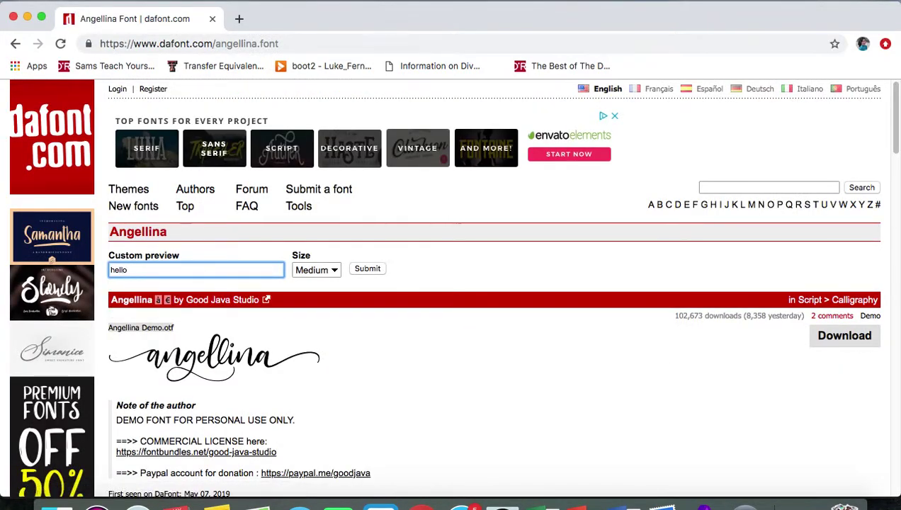
text( friends)
click(366, 275)
click(366, 273)
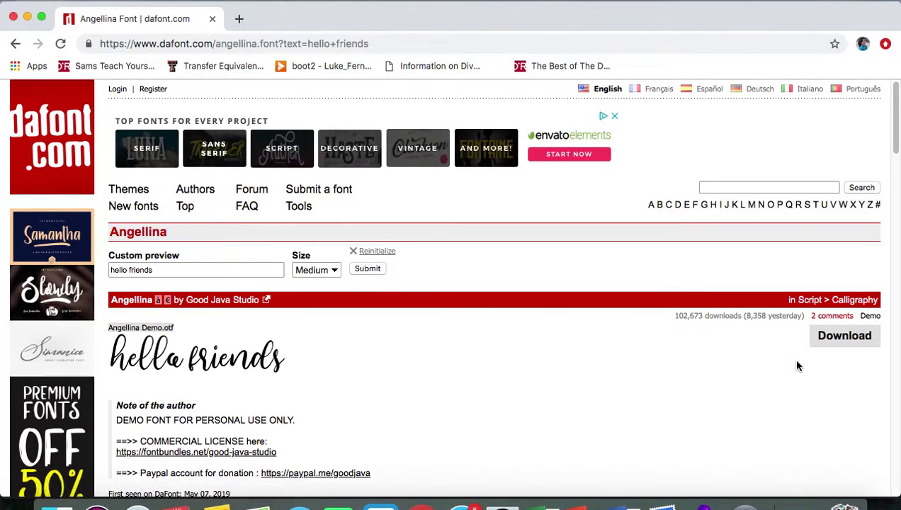
click(839, 344)
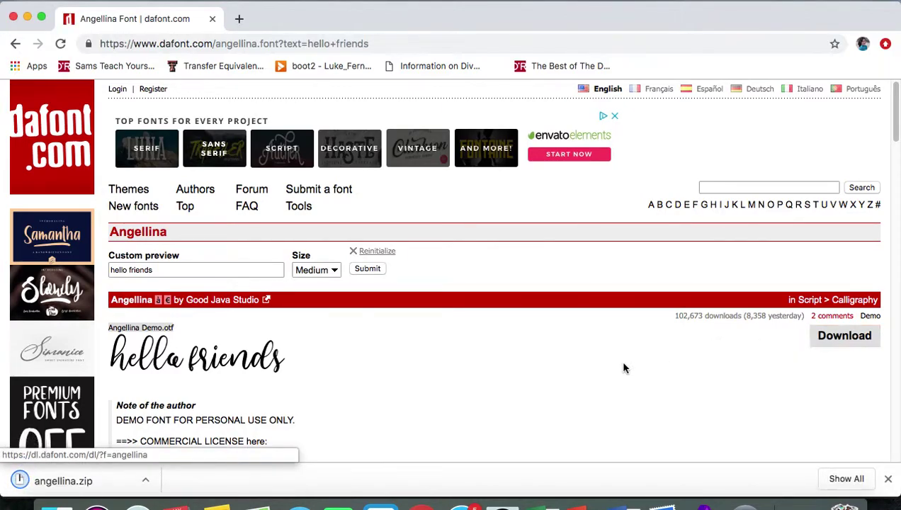
Step: Minimize Chrome and Affinity Photo, then open the Downloads folder in Finder
click(27, 17)
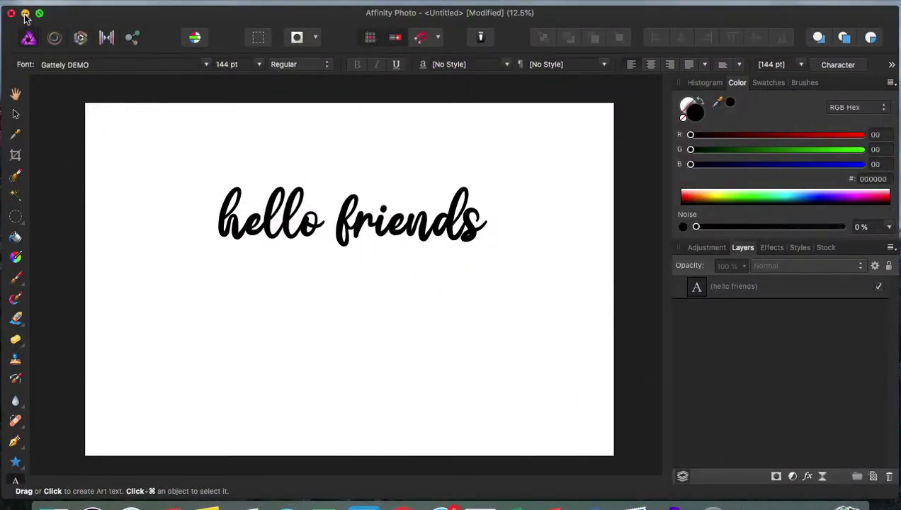
click(25, 15)
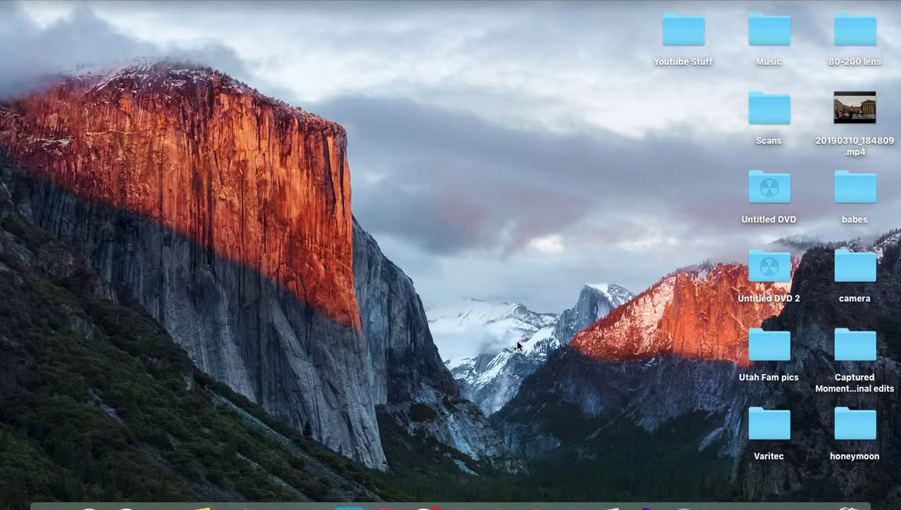
click(183, 0)
click(223, 106)
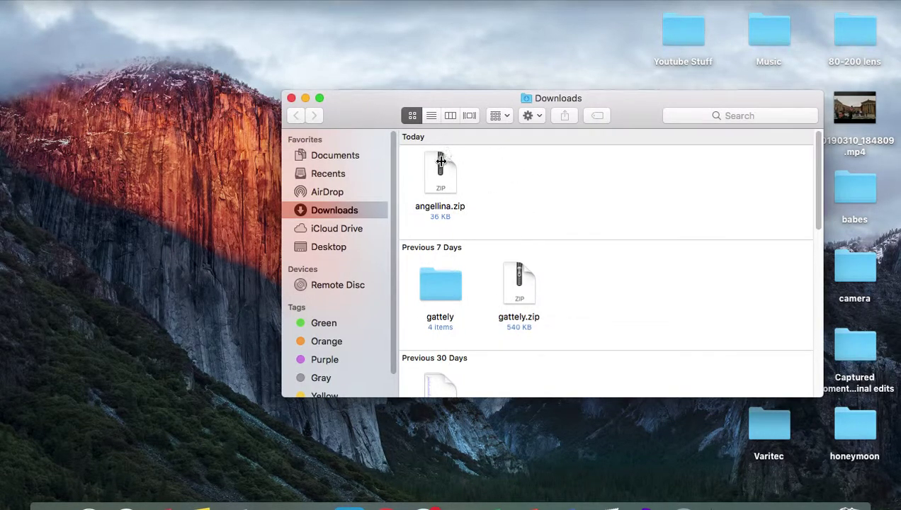
click(450, 182)
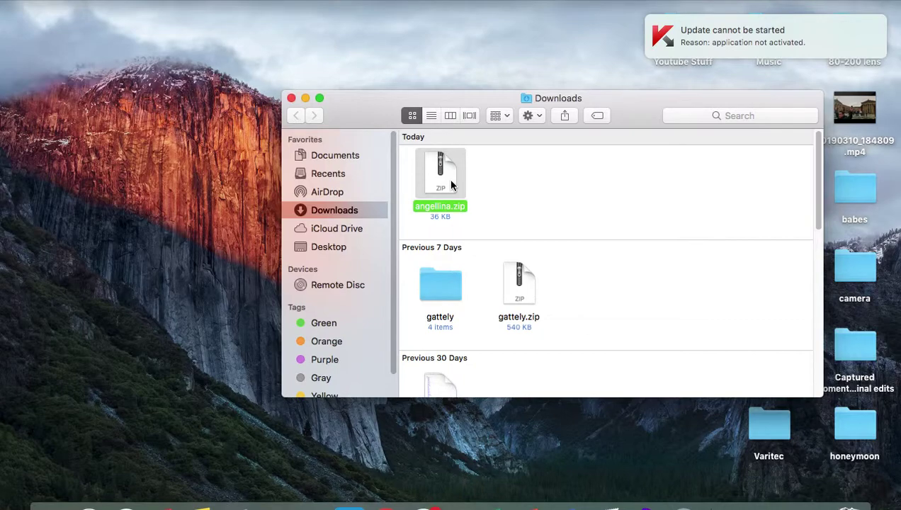
Step: Unzip angellina.zip and open Angellina Demo.otf from the angellina folder
double_click(451, 184)
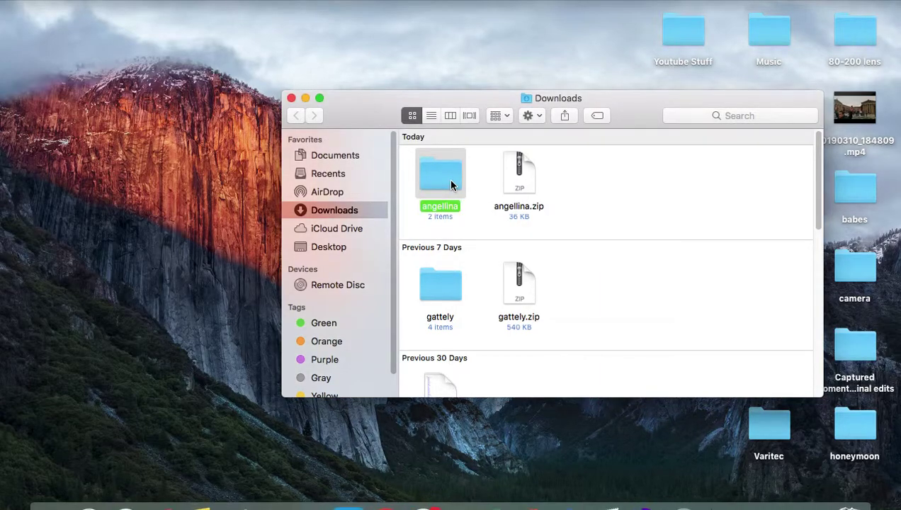
double_click(439, 178)
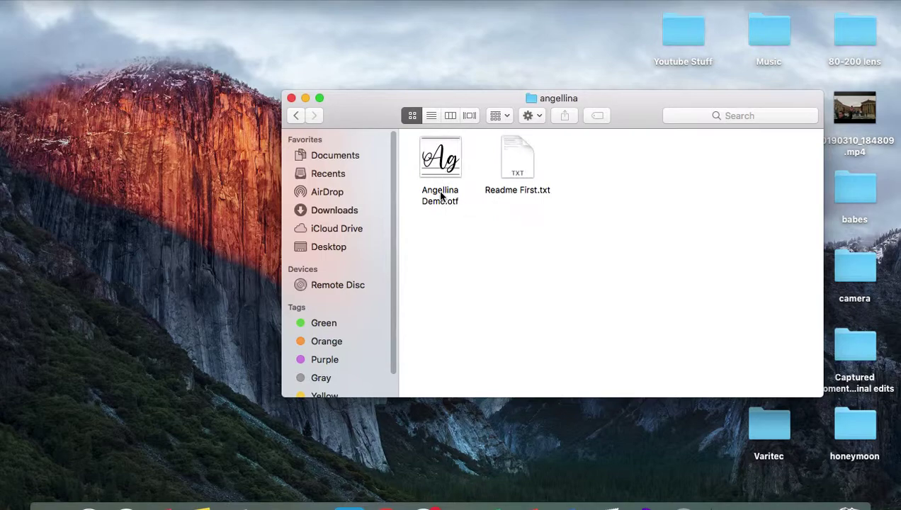
click(439, 170)
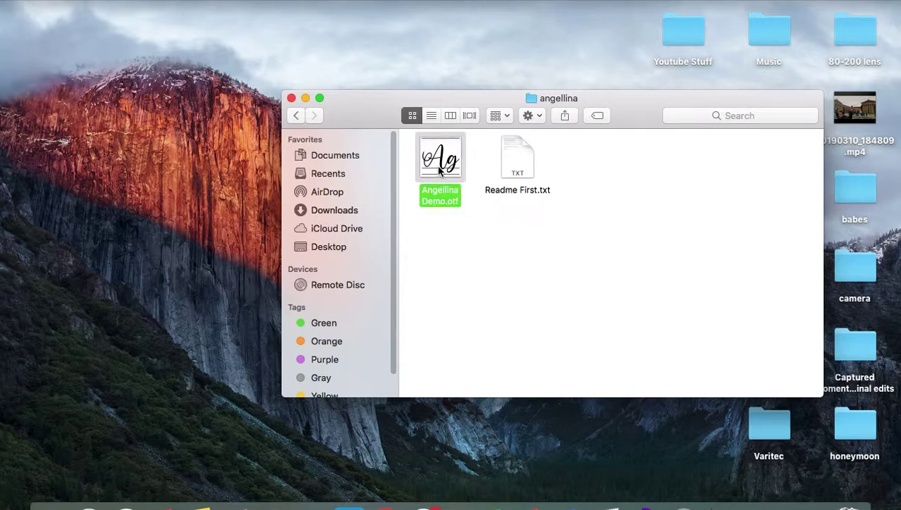
double_click(440, 170)
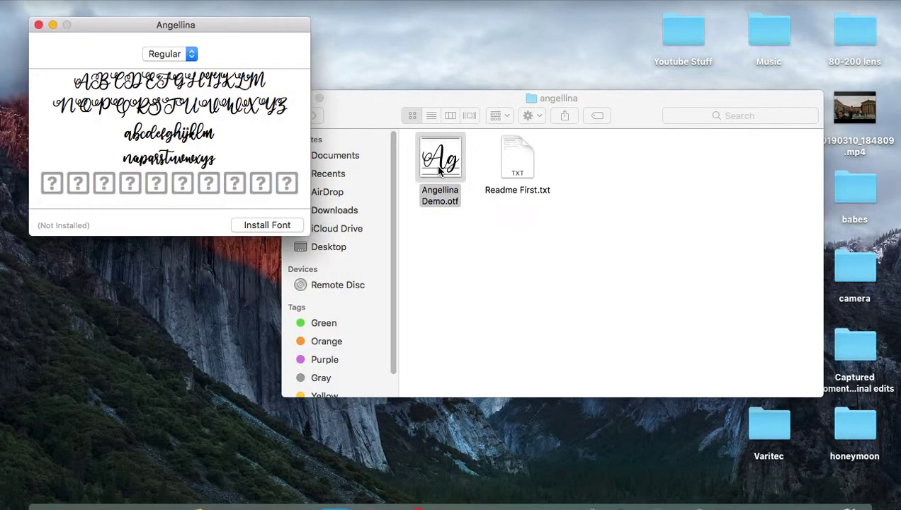
Step: Install the Angellina font from its preview and close Font Book
click(267, 226)
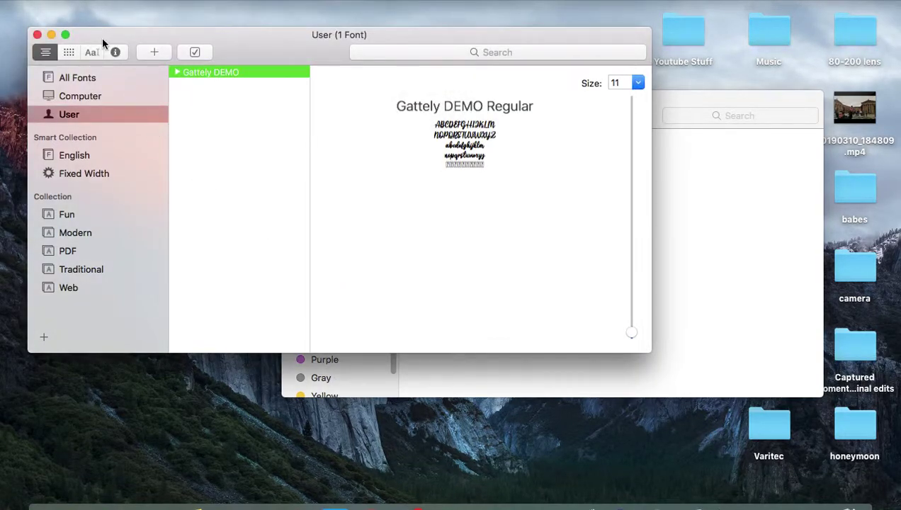
click(38, 36)
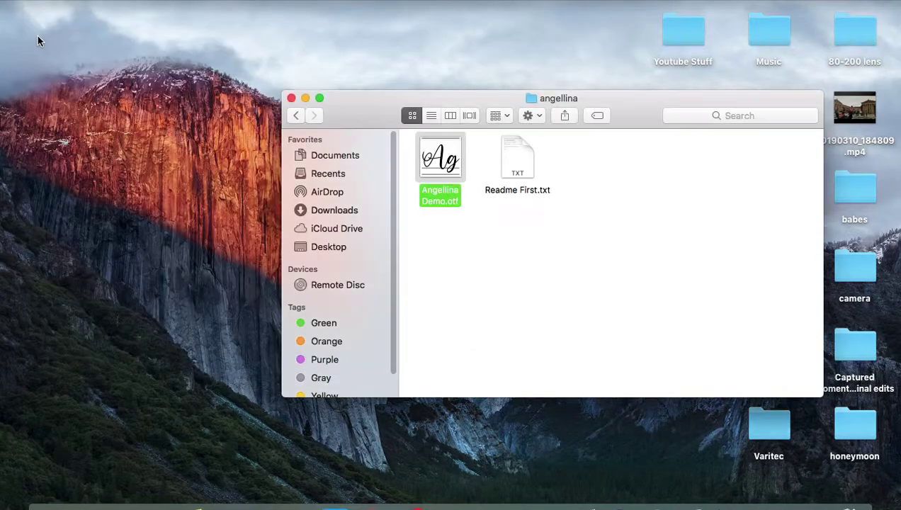
Step: Back in Affinity Photo, switch all the 'hello friends' text to Angellina
click(291, 98)
click(653, 505)
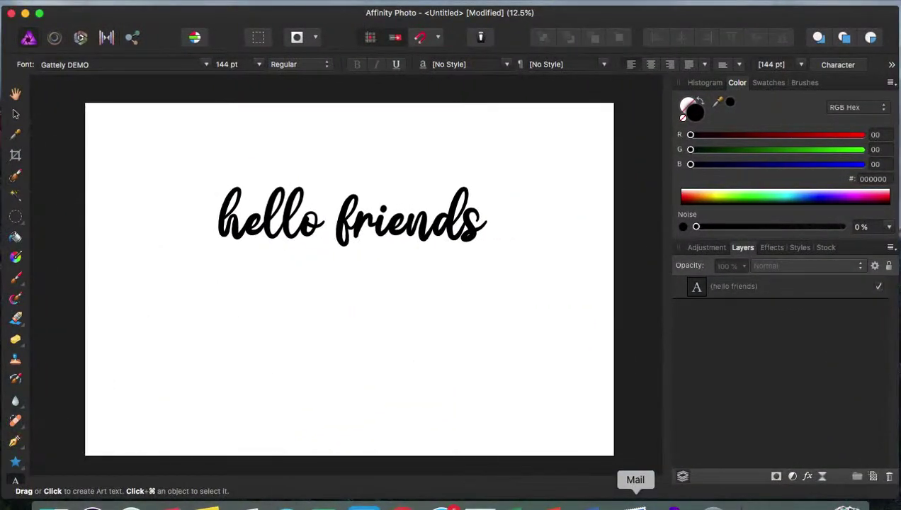
click(462, 238)
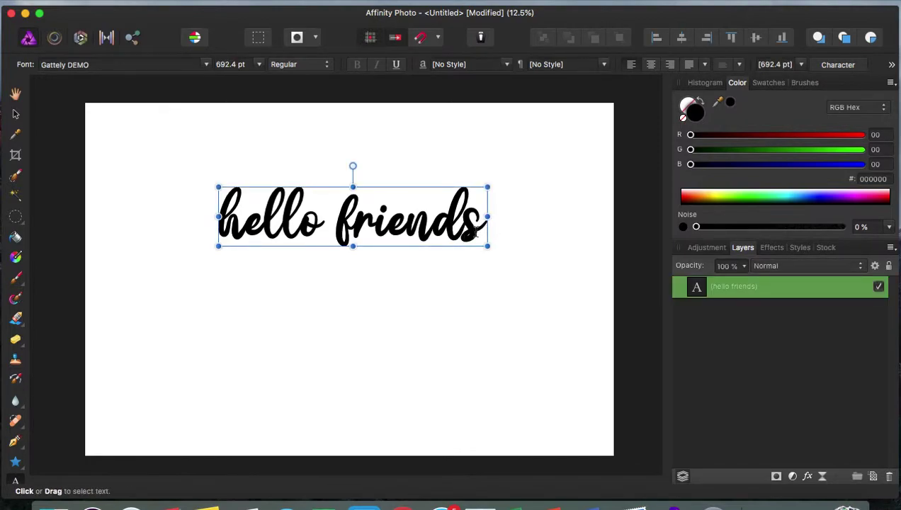
drag(482, 236, 151, 161)
click(206, 65)
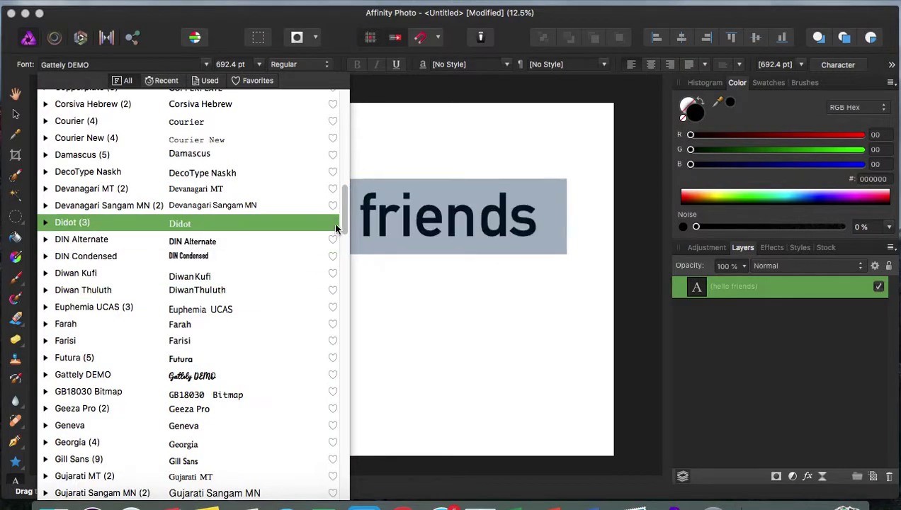
drag(343, 228, 346, 120)
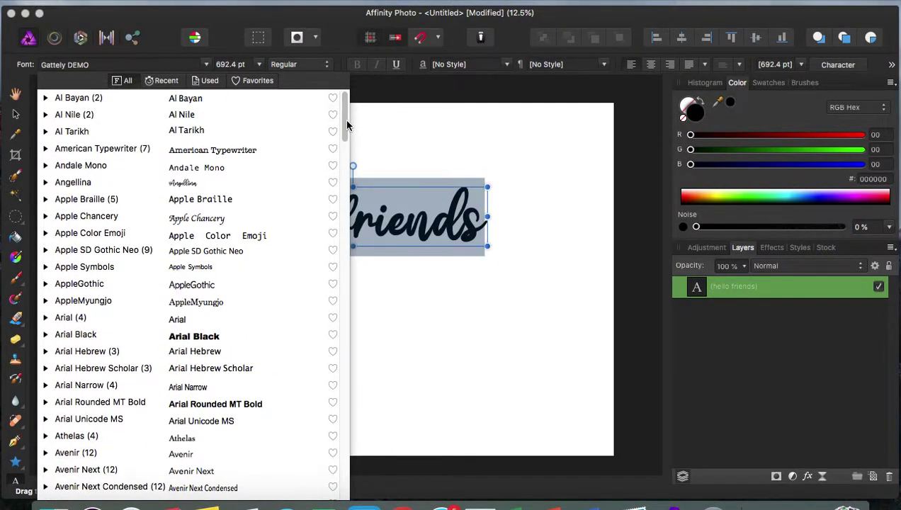
click(183, 183)
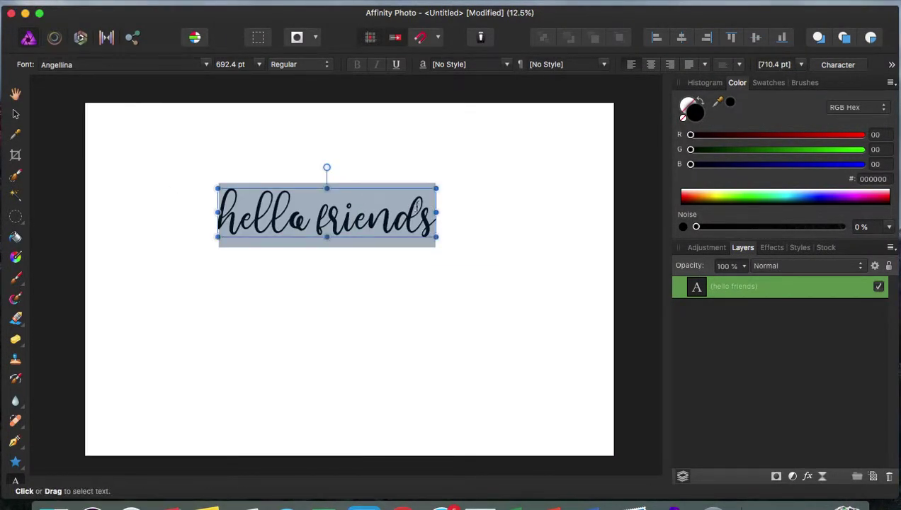
click(434, 227)
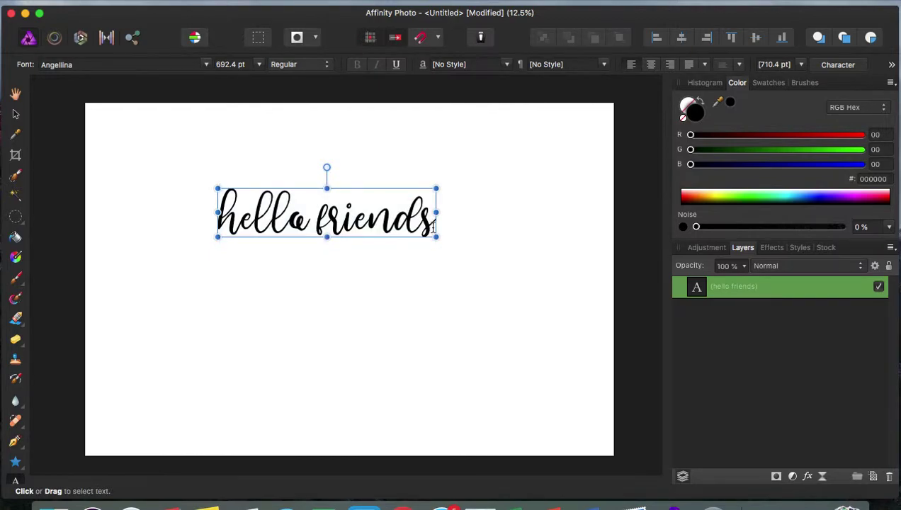